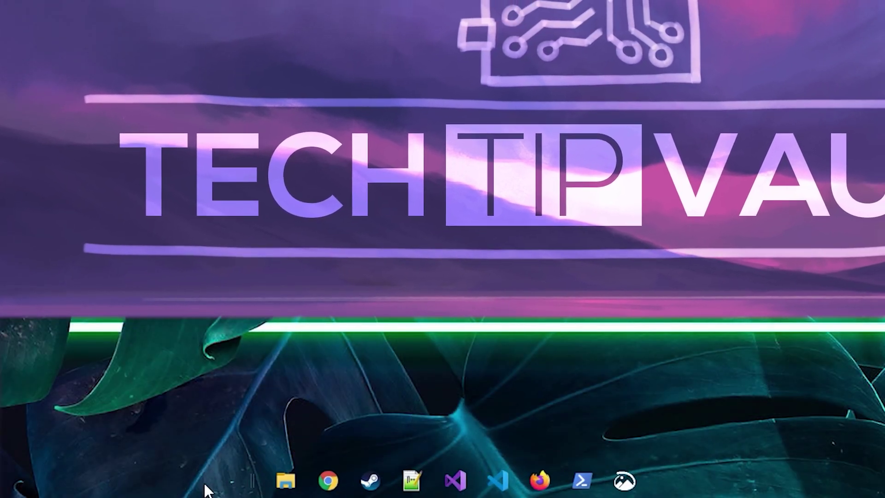
# Toggle 'Lock the taskbar' from the taskbar menu so the pinned icons return left beside Start.
pyautogui.rightClick(205, 489)
pyautogui.click(267, 429)
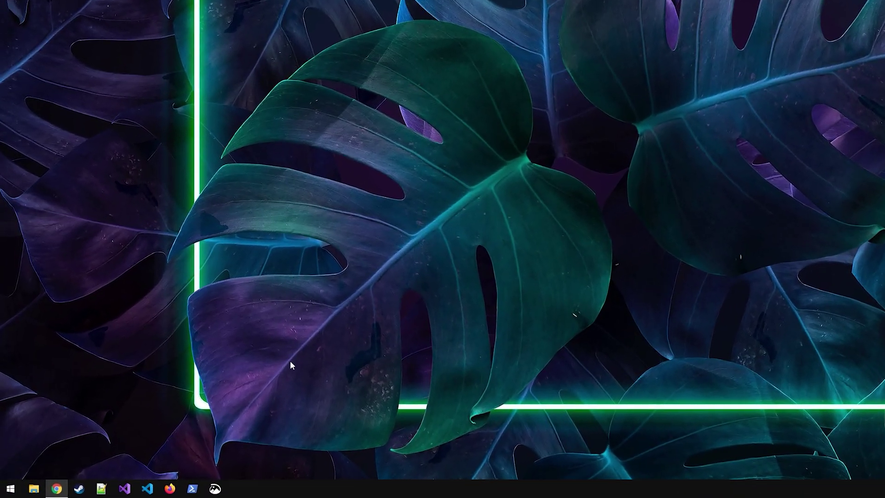
# Launch Microsoft Store from Start and search for 'translucen'.
pyautogui.click(8, 482)
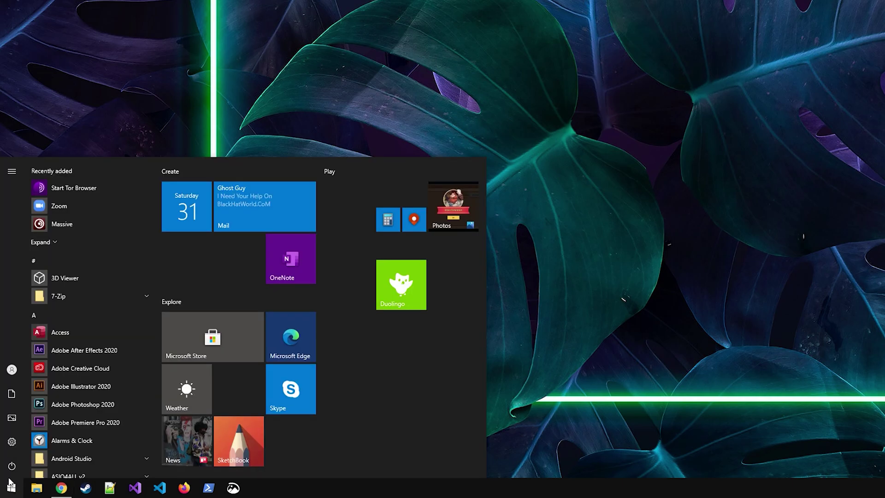
pyautogui.write('mic')
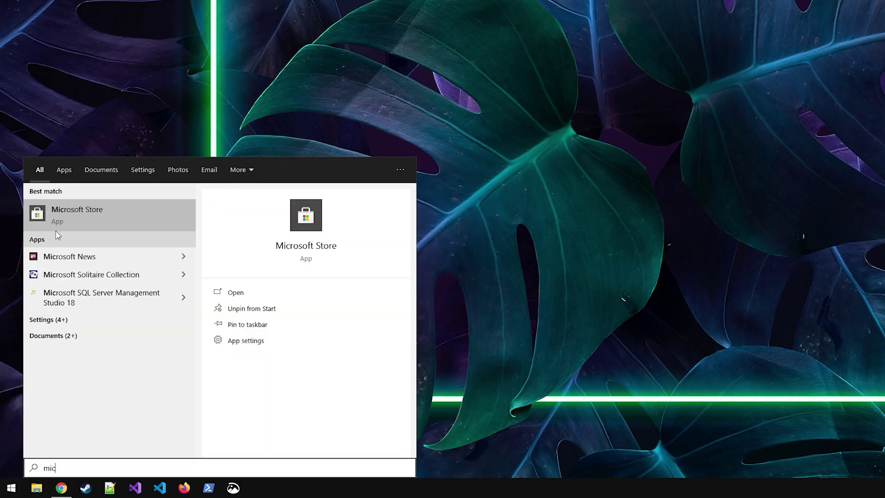
pyautogui.click(94, 211)
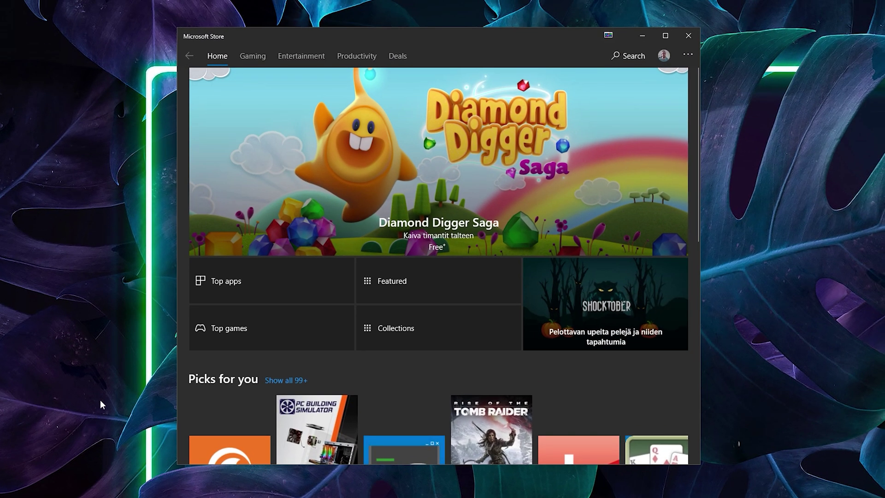
pyautogui.click(618, 54)
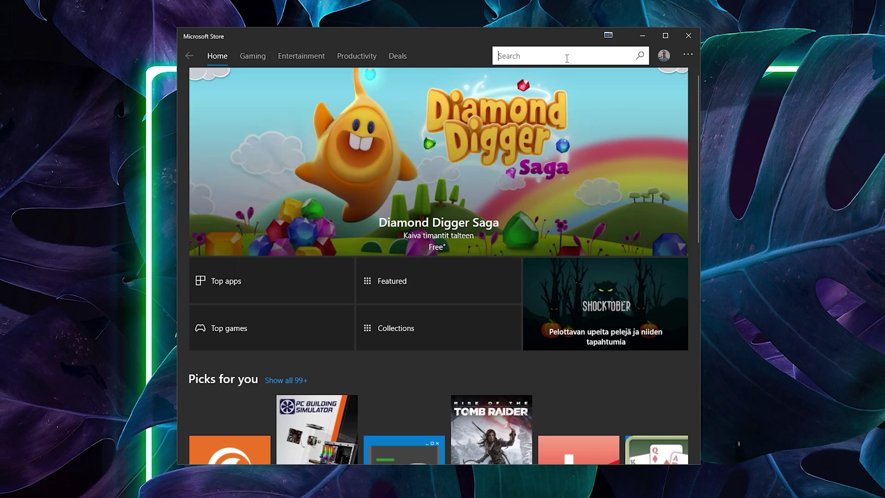
pyautogui.write('translu')
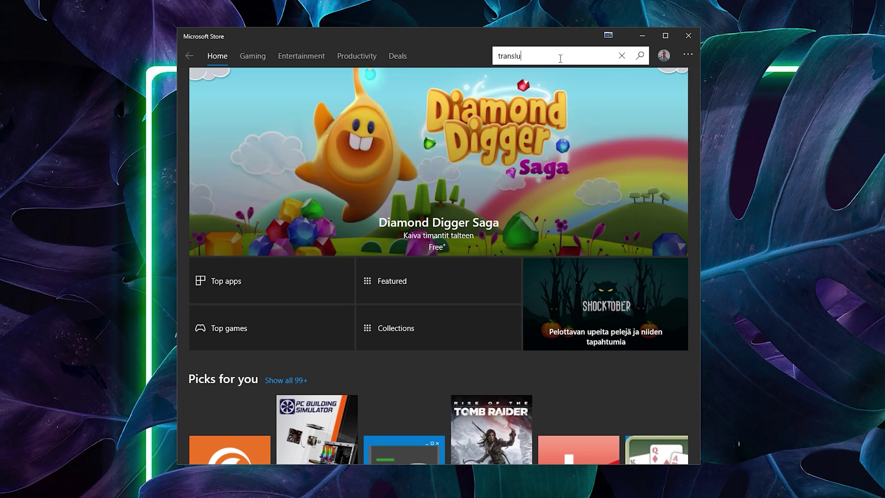
pyautogui.write('cen')
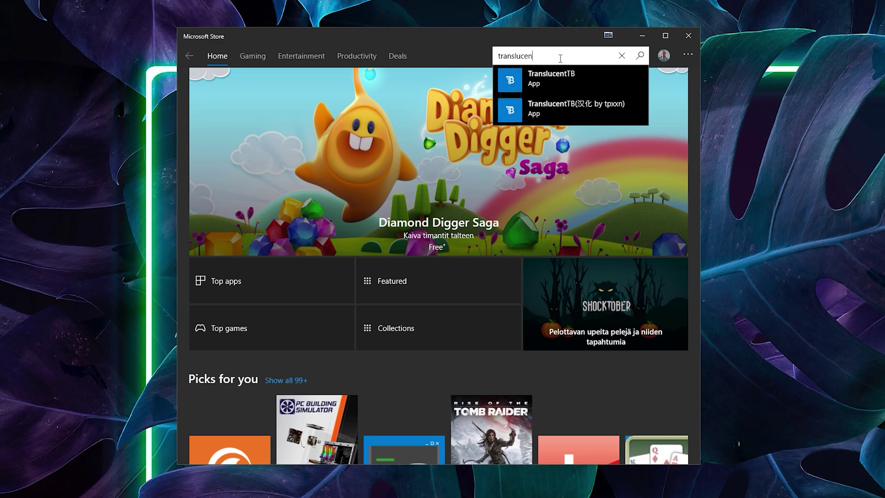
# Open the TranslucentTB suggestion and install it for free with Get.
pyautogui.click(553, 82)
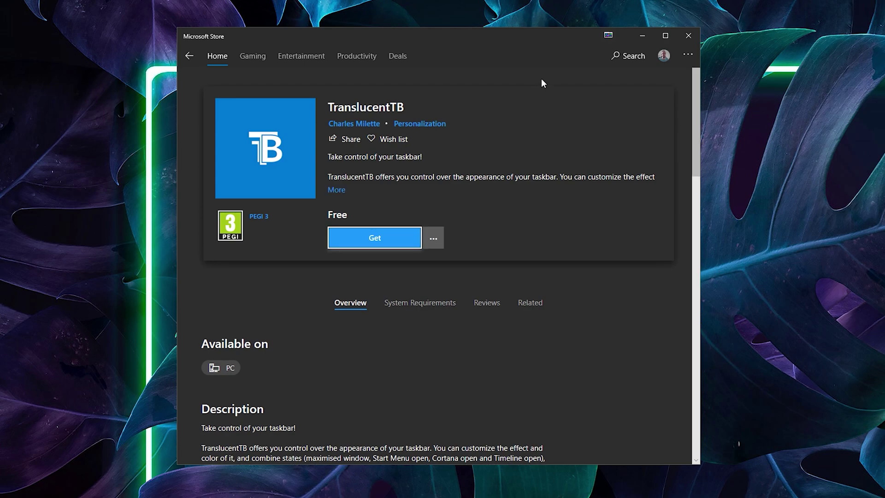
pyautogui.click(390, 243)
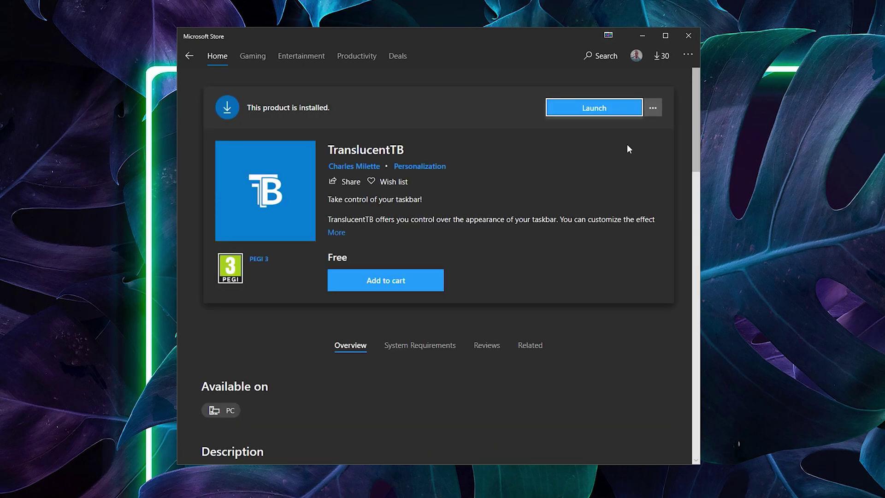
# Launch TranslucentTB, accept its GPLv3 licence, and close Microsoft Store with Alt+F4.
pyautogui.click(598, 109)
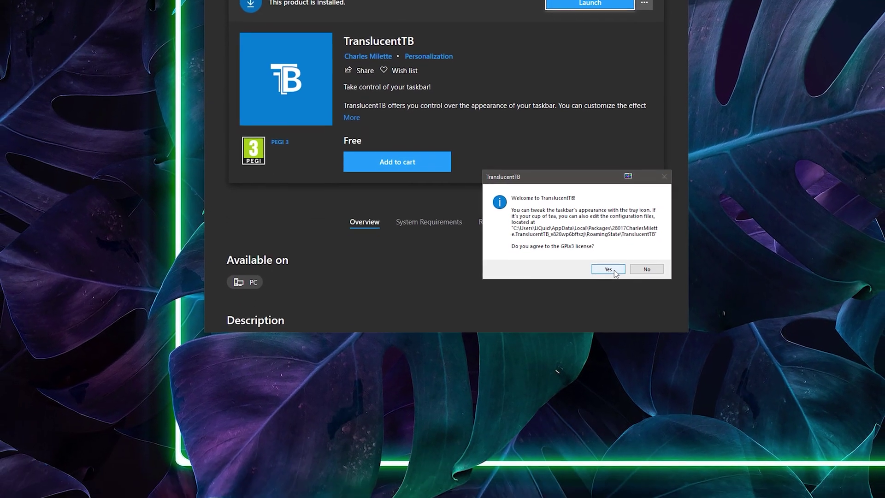
pyautogui.click(613, 269)
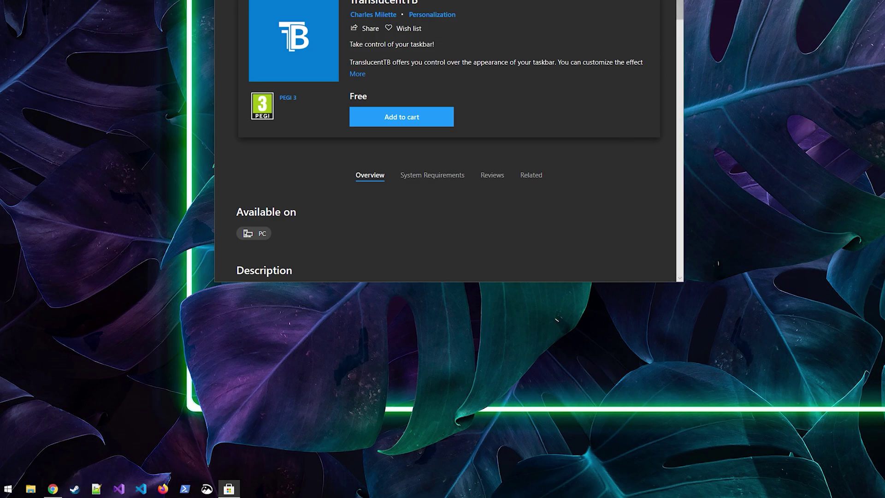
pyautogui.hotkey('alt', 'F4')
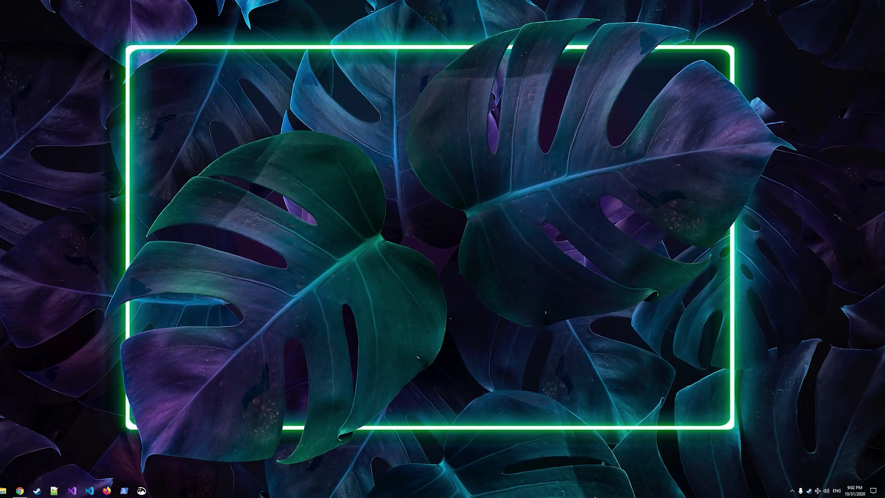
# Set TranslucentTB's Regular taskbar style to Normal, then to Clear.
pyautogui.click(789, 491)
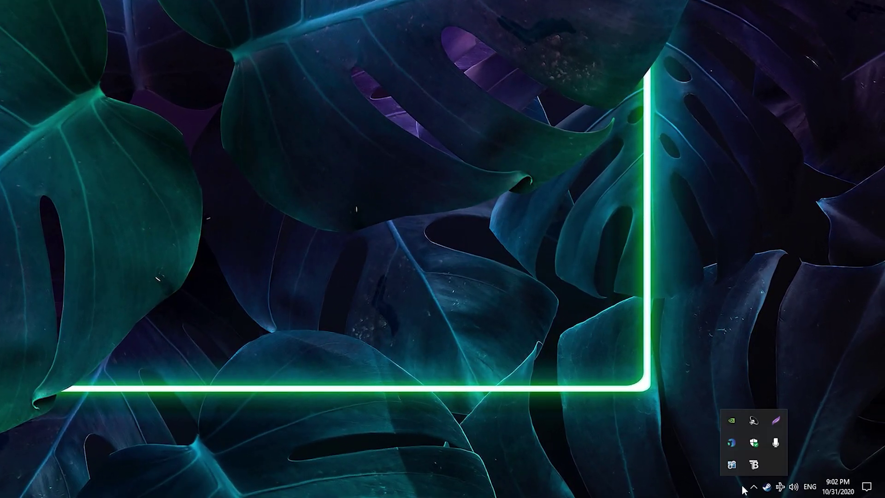
pyautogui.rightClick(757, 465)
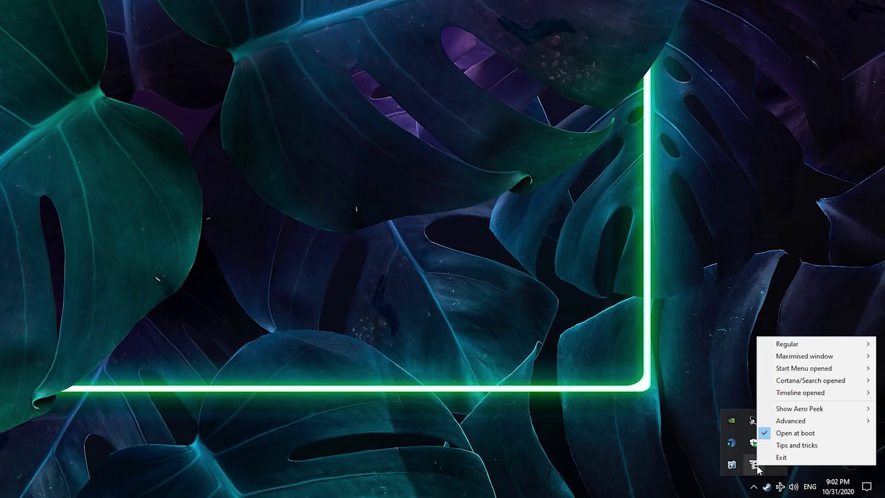
pyautogui.moveTo(810, 341)
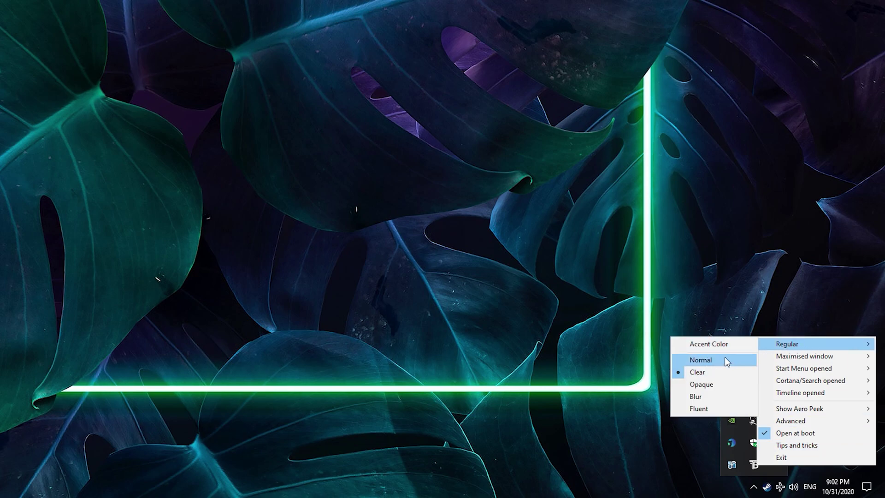
pyautogui.click(700, 360)
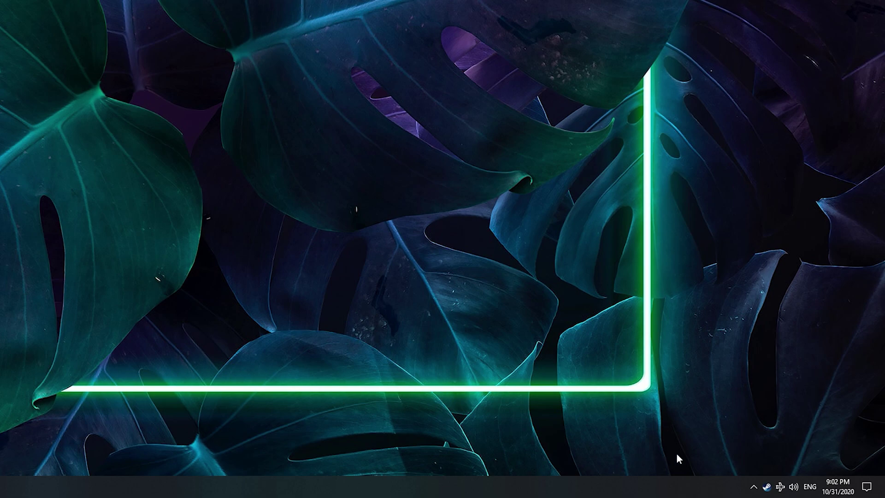
pyautogui.click(753, 487)
pyautogui.rightClick(754, 464)
pyautogui.moveTo(830, 342)
pyautogui.click(713, 373)
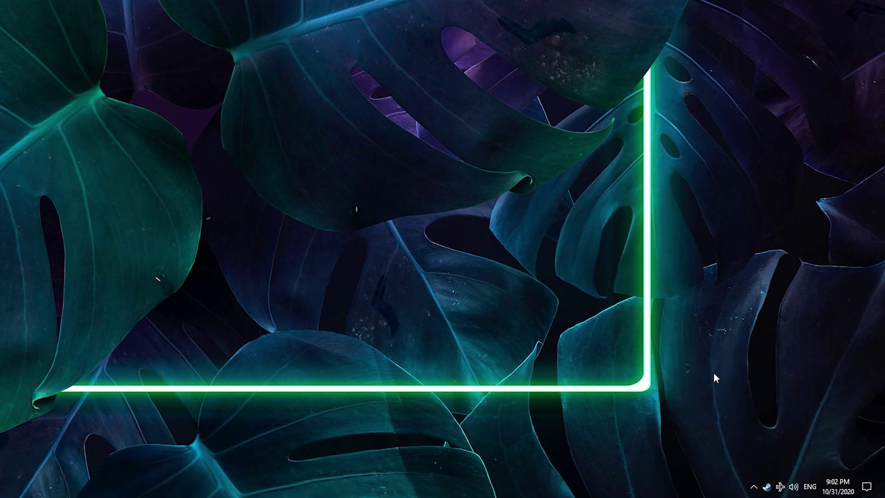
# Switch the Regular taskbar style to Opaque, then to Blur.
pyautogui.click(753, 487)
pyautogui.rightClick(753, 464)
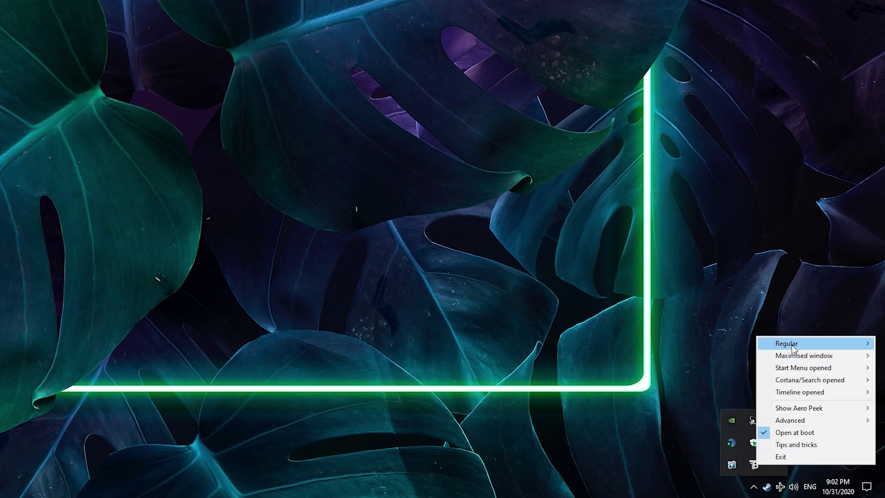
pyautogui.moveTo(791, 347)
pyautogui.click(721, 384)
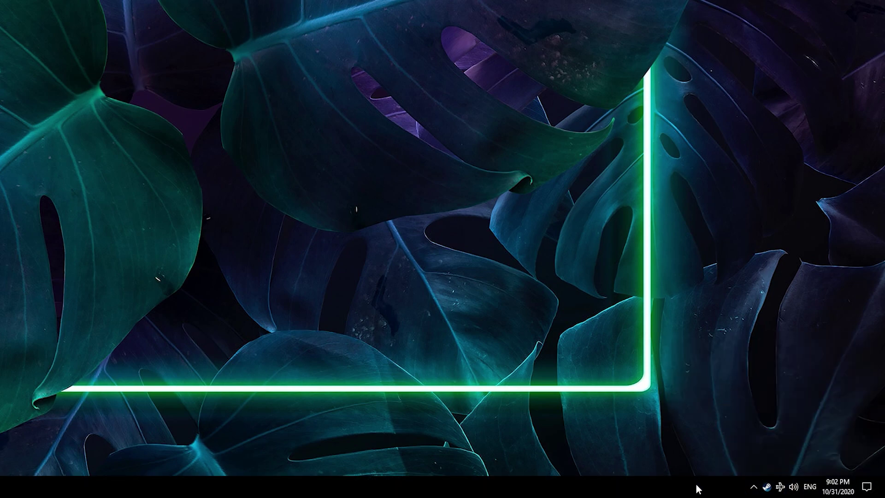
pyautogui.click(752, 487)
pyautogui.rightClick(753, 464)
pyautogui.moveTo(800, 339)
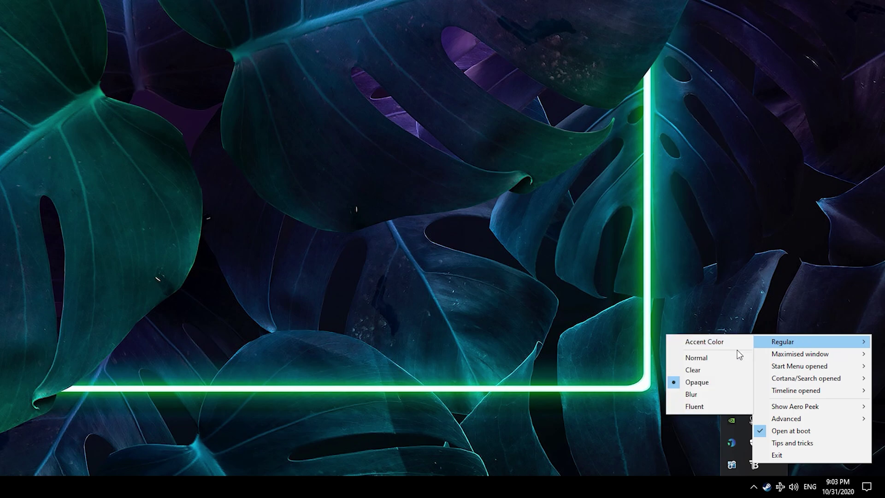
pyautogui.click(702, 394)
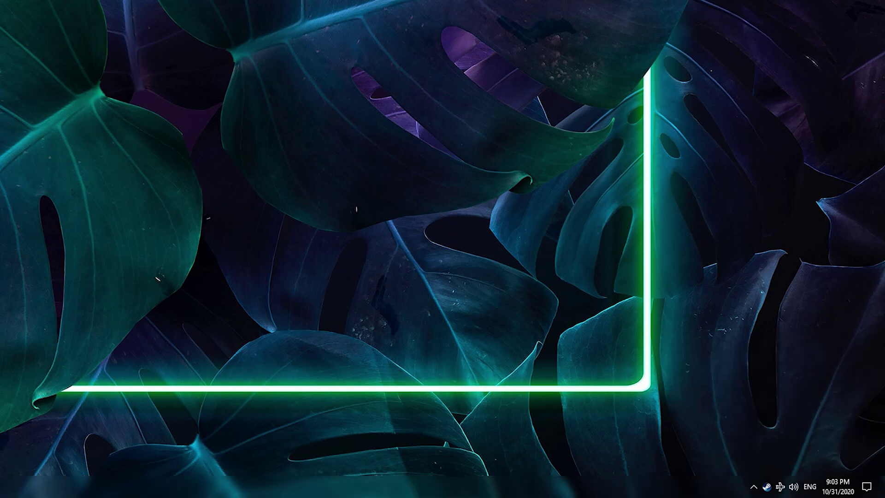
# Set the Regular taskbar style to Fluent.
pyautogui.click(754, 487)
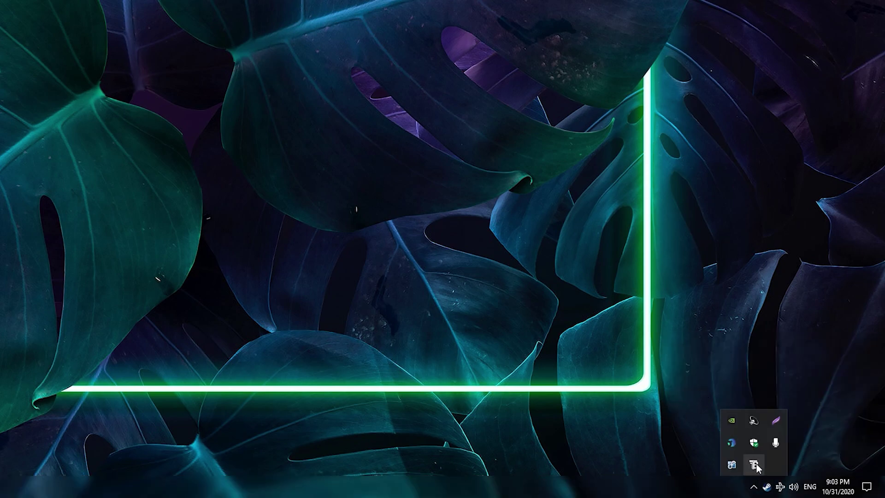
pyautogui.rightClick(753, 464)
pyautogui.moveTo(793, 342)
pyautogui.click(698, 403)
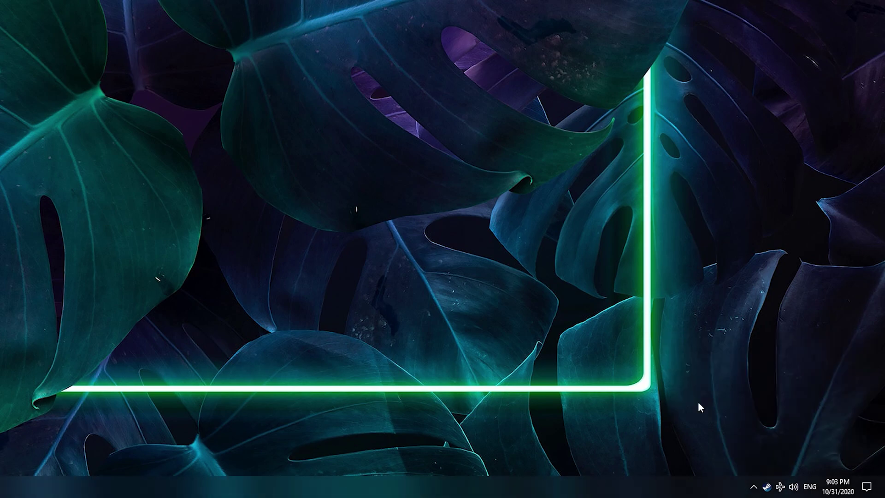
pyautogui.click(754, 487)
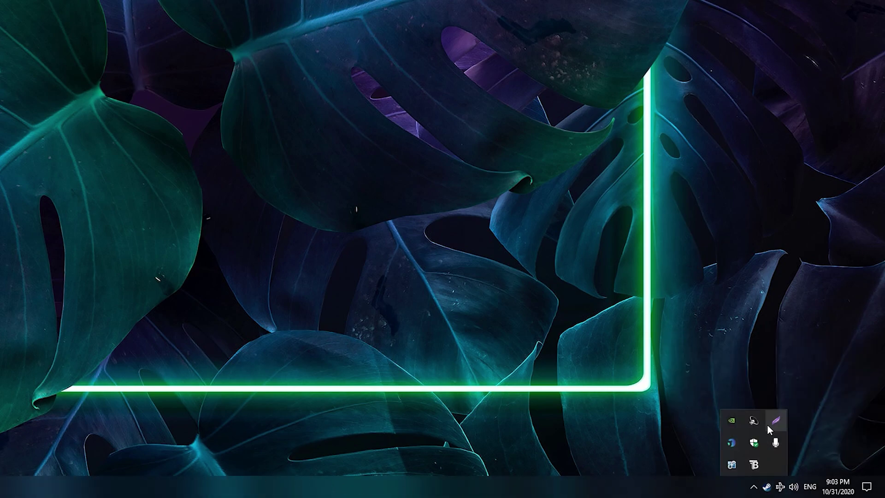
pyautogui.rightClick(754, 464)
pyautogui.moveTo(787, 353)
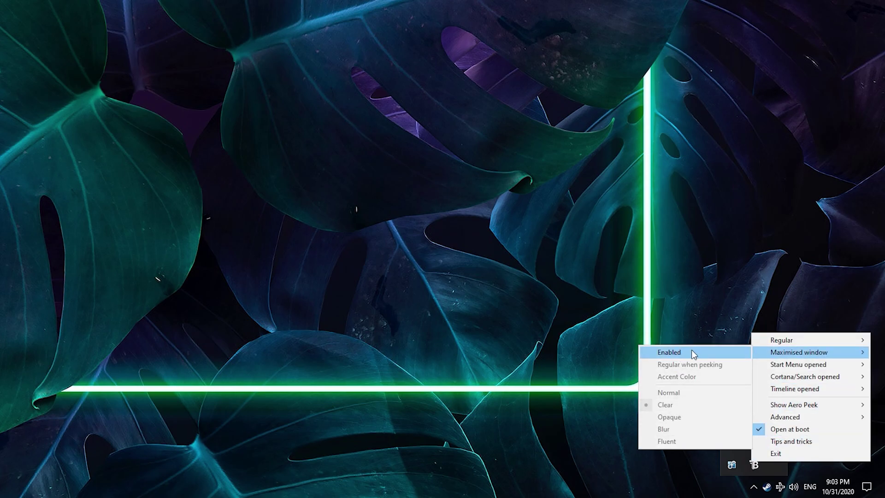
pyautogui.click(703, 353)
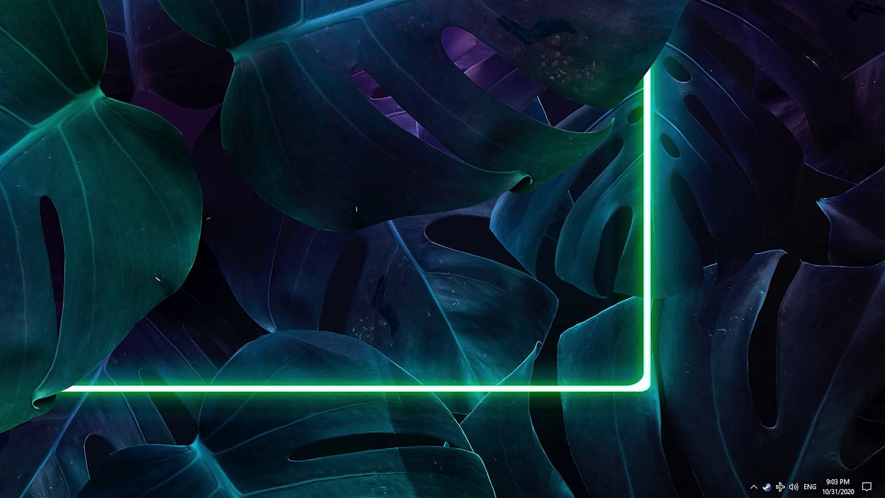
pyautogui.press('super+e')
pyautogui.click(753, 487)
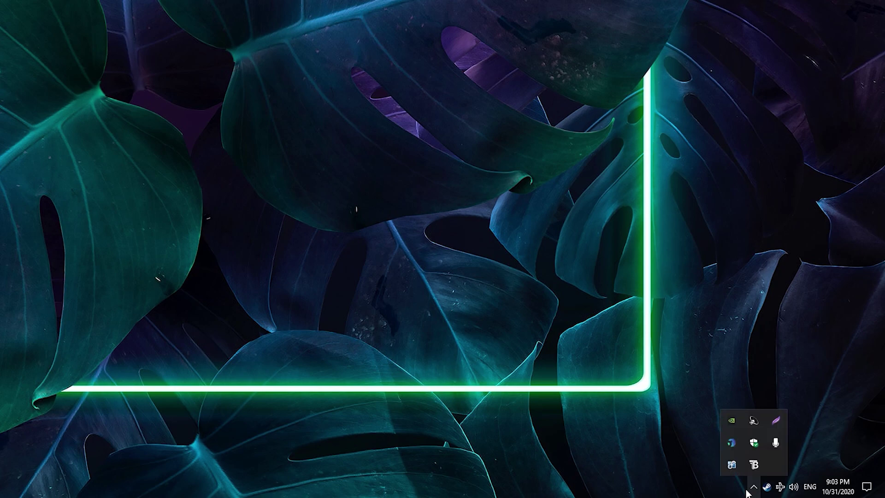
pyautogui.rightClick(754, 463)
pyautogui.moveTo(786, 356)
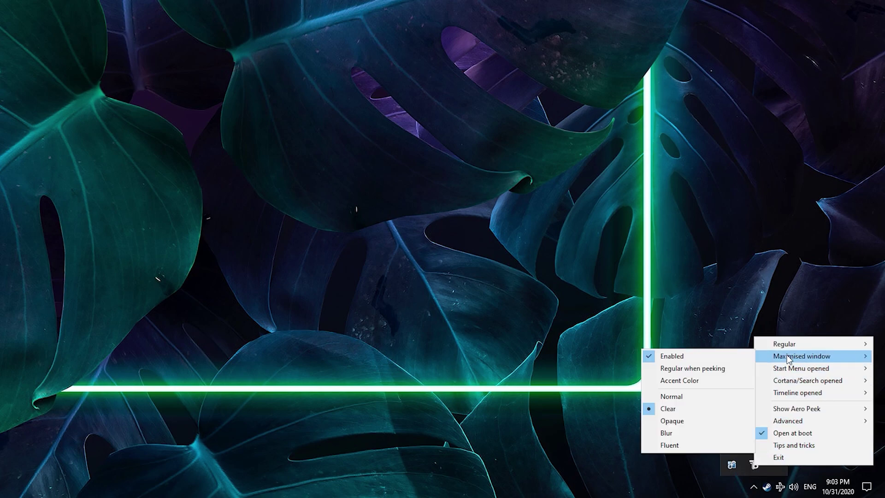
pyautogui.click(681, 356)
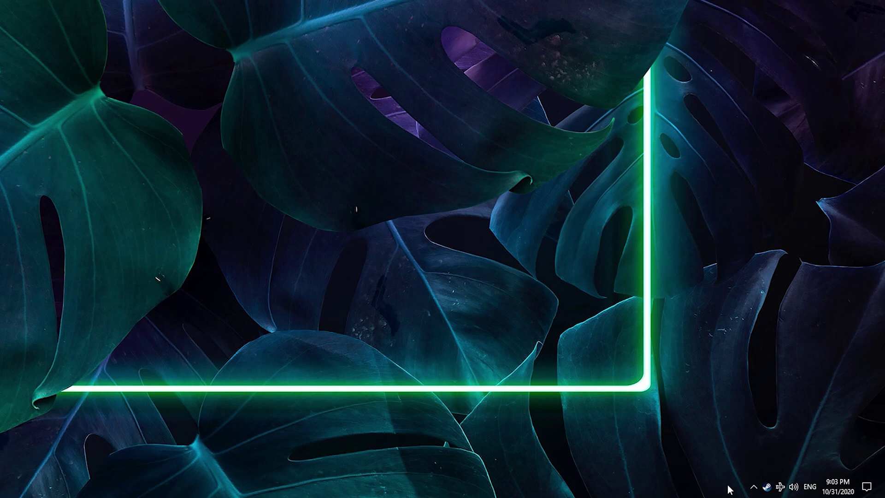
pyautogui.click(753, 488)
pyautogui.rightClick(754, 463)
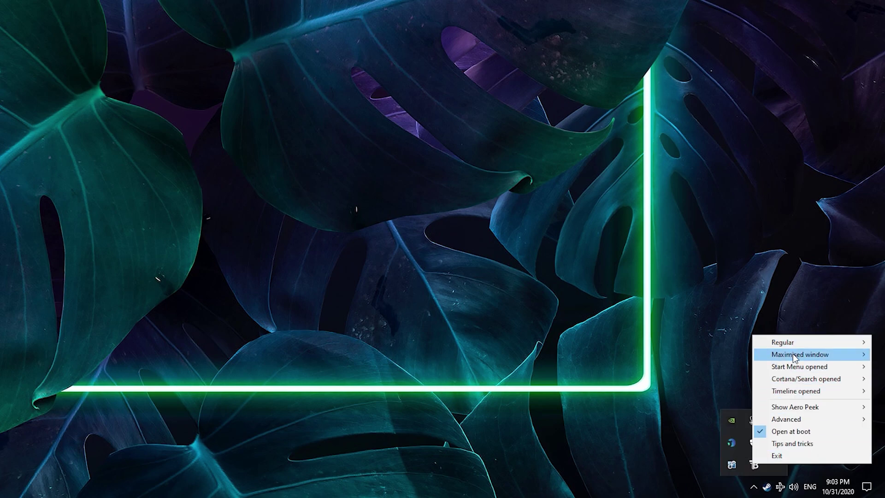
pyautogui.moveTo(793, 354)
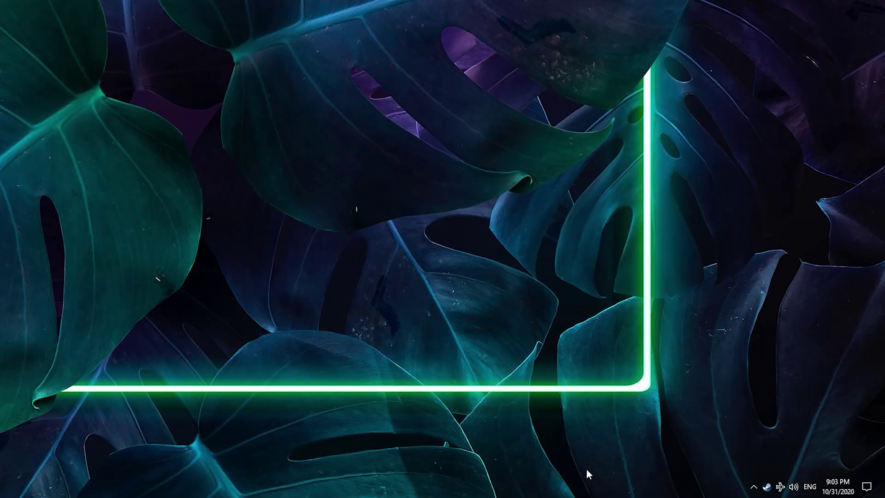
# Review TranslucentTB's Start Menu opened, Cortana/Search opened and Aero Peek options, then reopen its menu.
pyautogui.click(752, 488)
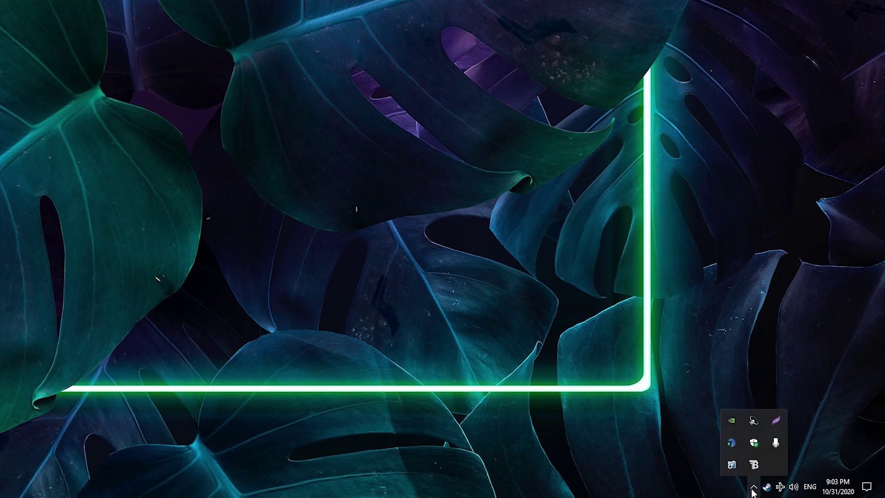
pyautogui.rightClick(753, 465)
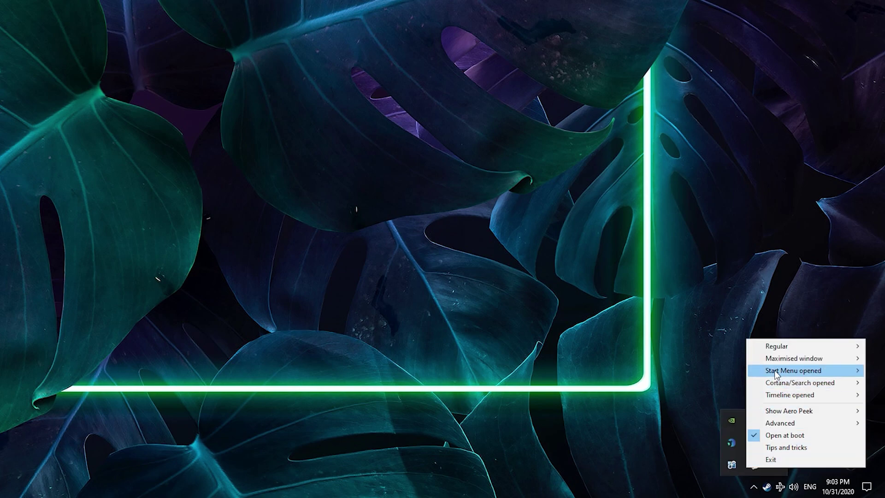
pyautogui.moveTo(780, 373)
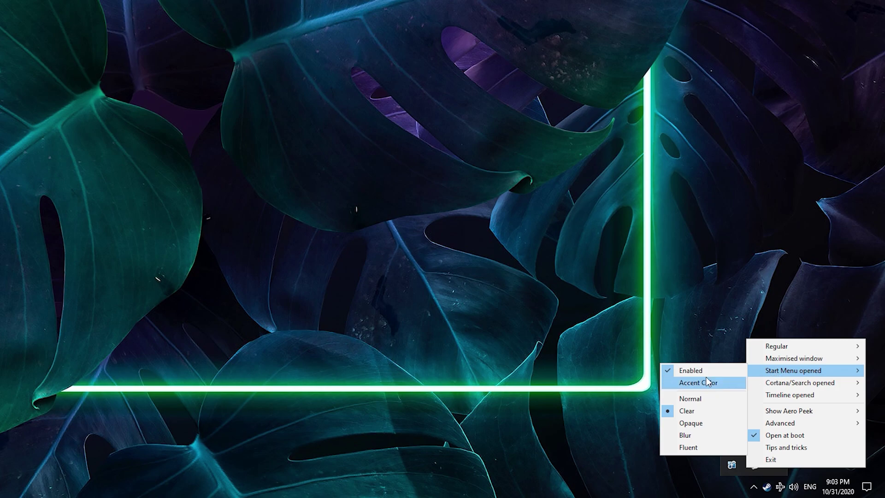
pyautogui.moveTo(802, 387)
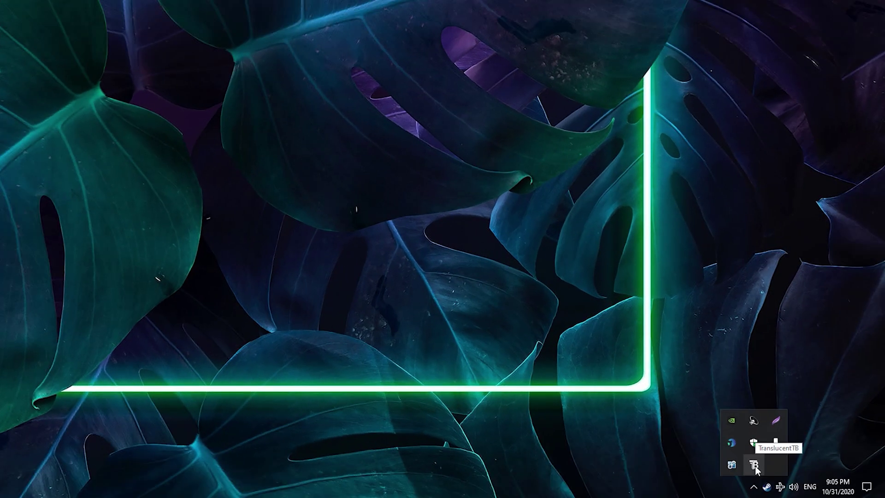
pyautogui.rightClick(754, 464)
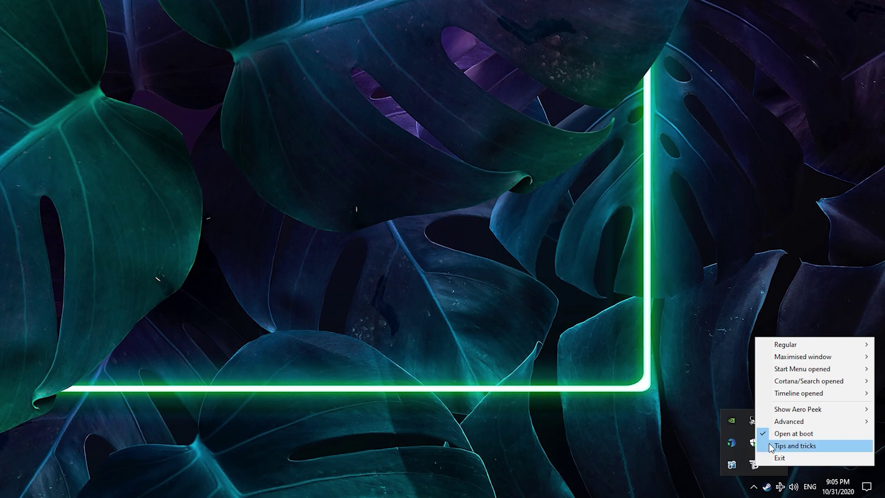
# Open TranslucentTB's Tips and tricks page in Chrome, scroll to the bottom, and close the browser.
pyautogui.click(818, 447)
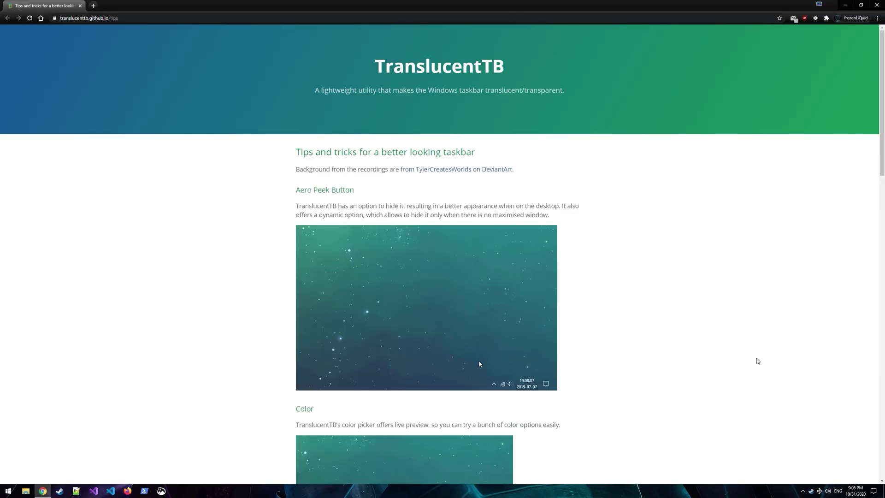
pyautogui.scroll(-20, 635, 206)
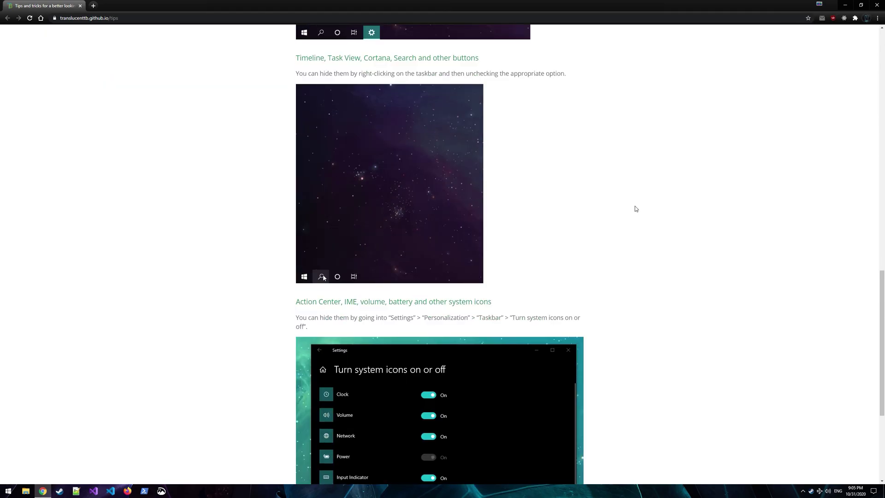
pyautogui.click(877, 5)
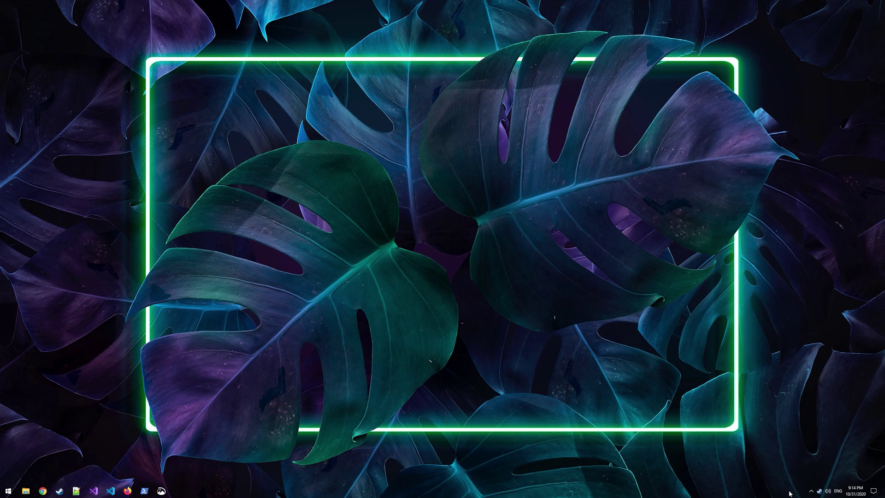
# Change TranslucentTB's Regular taskbar appearance from Clear to Normal from the tray menu.
pyautogui.click(811, 491)
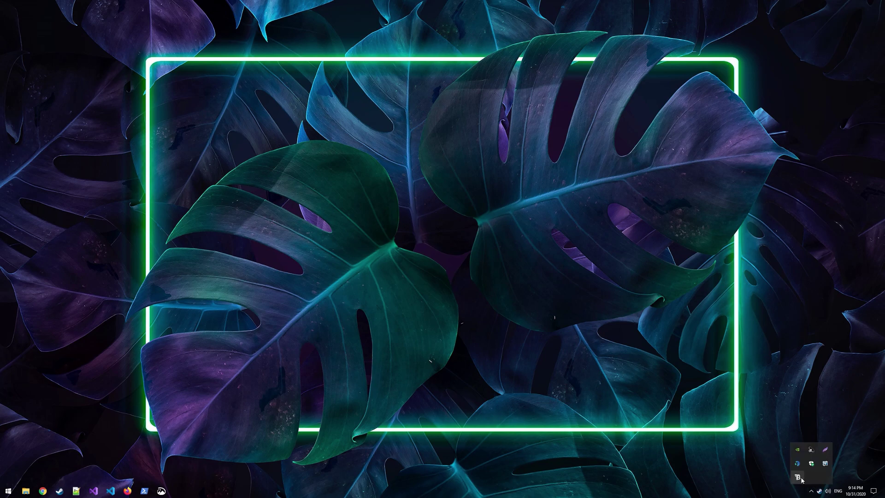
pyautogui.rightClick(798, 477)
pyautogui.moveTo(818, 401)
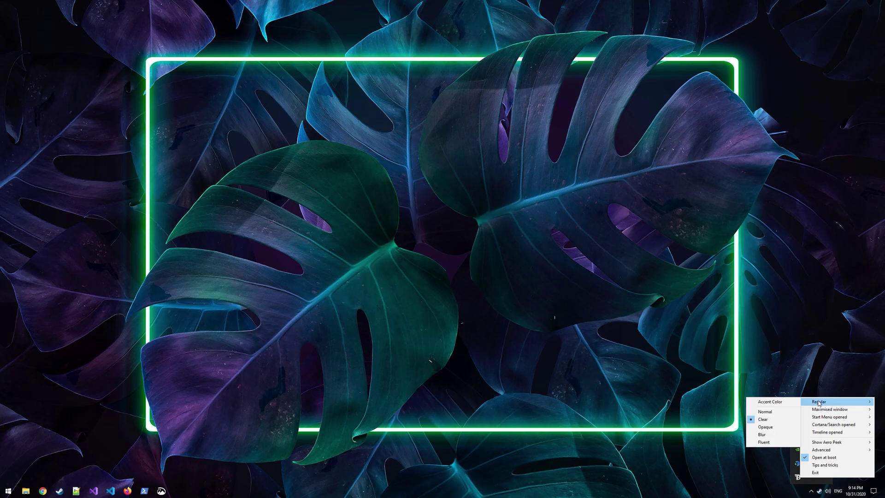
pyautogui.click(765, 413)
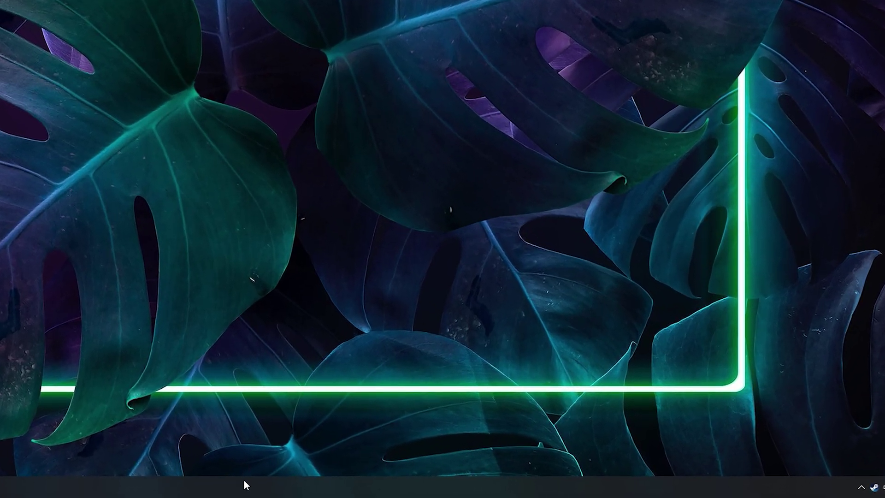
# Uncheck 'Lock the taskbar' to unlock it, then bring the taskbar menu up again.
pyautogui.rightClick(251, 484)
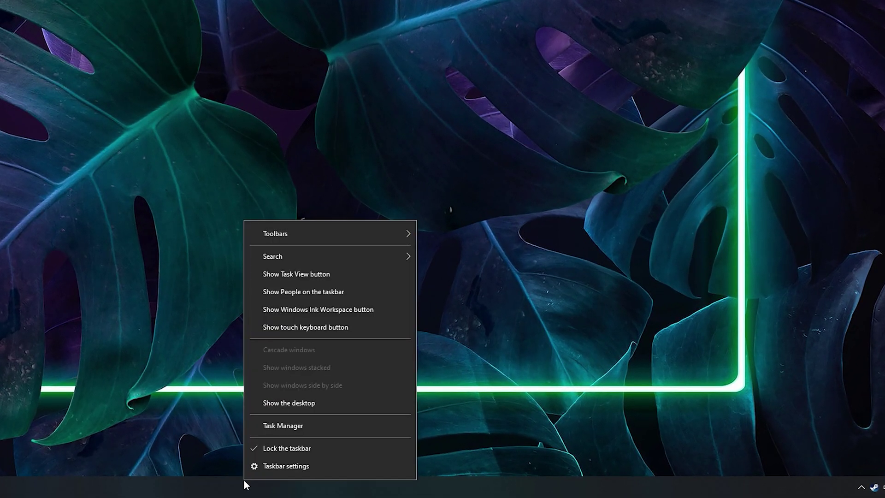
pyautogui.click(326, 448)
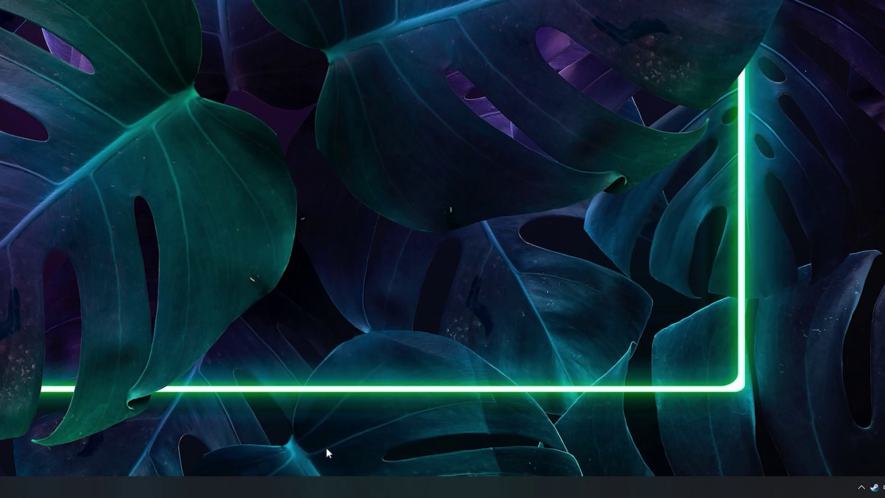
pyautogui.rightClick(484, 492)
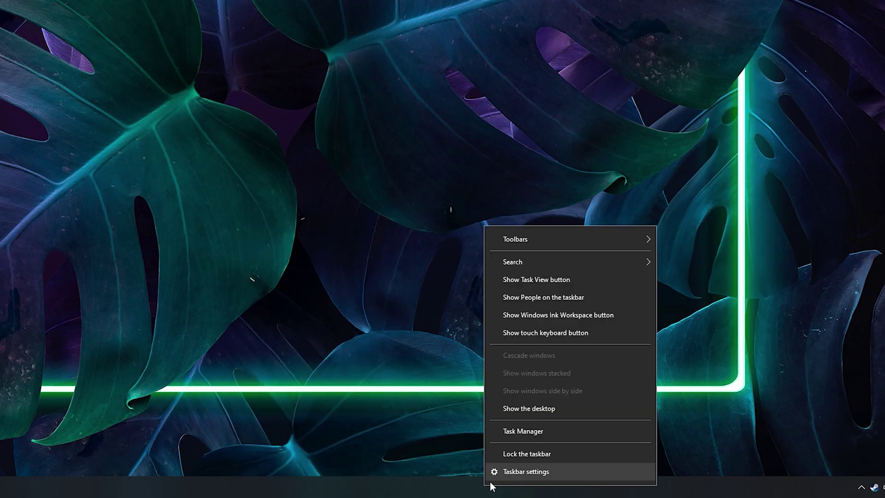
# Add the Links toolbar, drag it to the far left, and drag the separator to centre the pinned icons.
pyautogui.moveTo(635, 237)
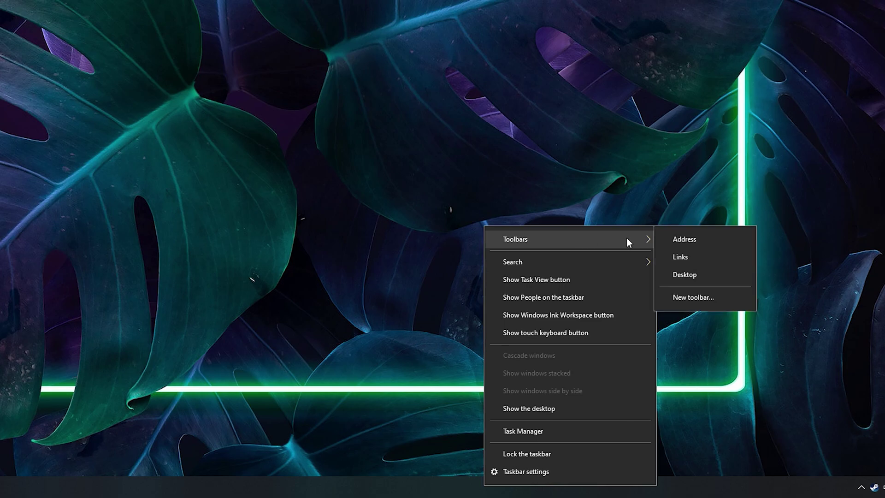
pyautogui.click(695, 261)
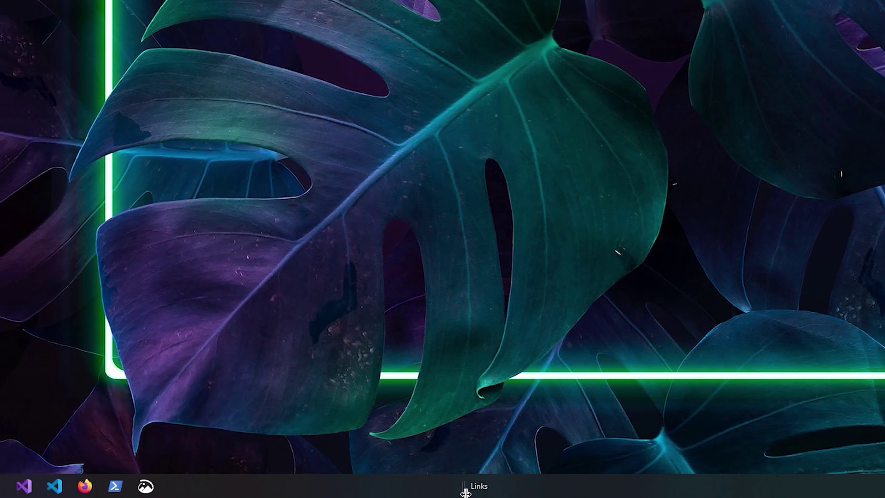
pyautogui.moveTo(464, 492); pyautogui.dragTo(0, 488)
pyautogui.moveTo(112, 493); pyautogui.dragTo(59, 489)
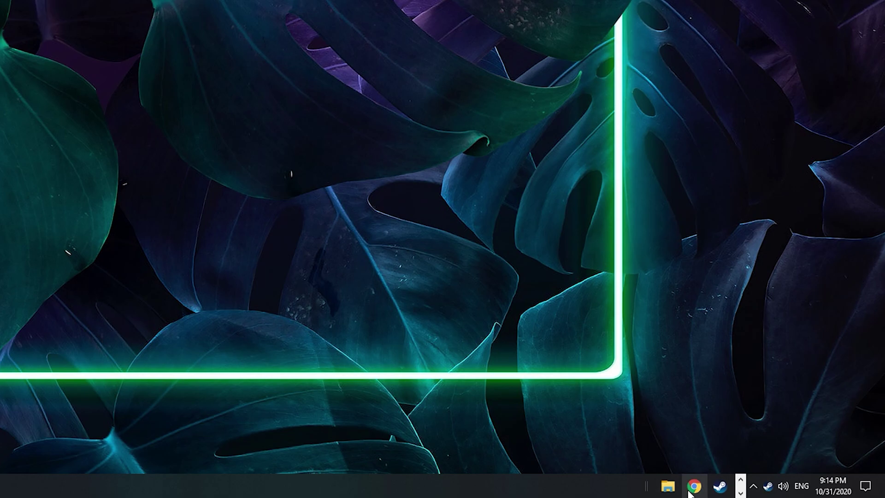
pyautogui.moveTo(651, 489); pyautogui.dragTo(70, 490)
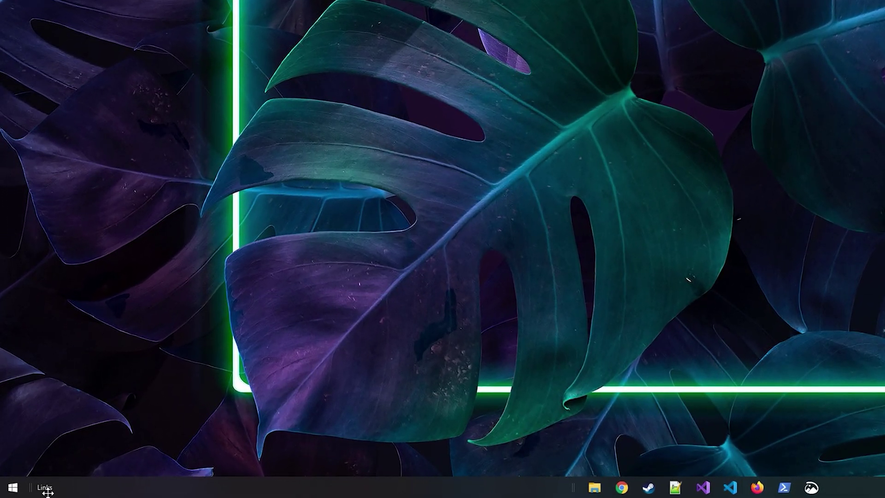
# Turn off Show title on the Links toolbar, then enable Lock the taskbar.
pyautogui.rightClick(48, 492)
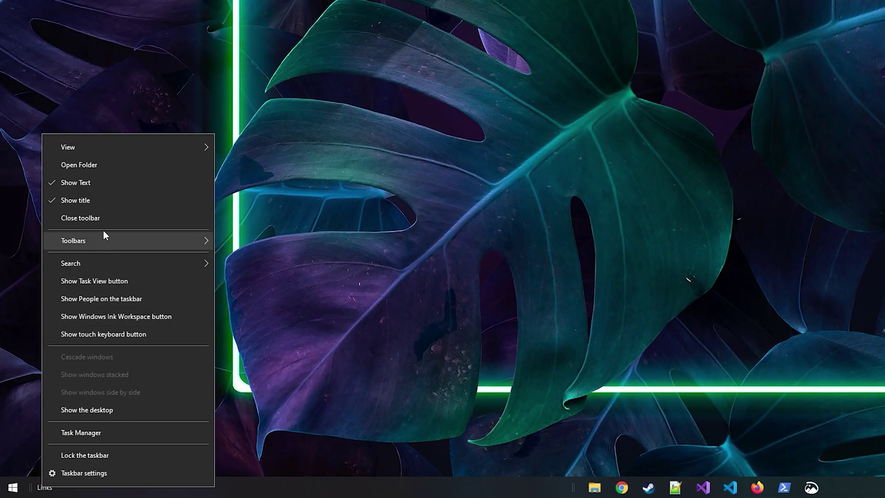
pyautogui.click(78, 200)
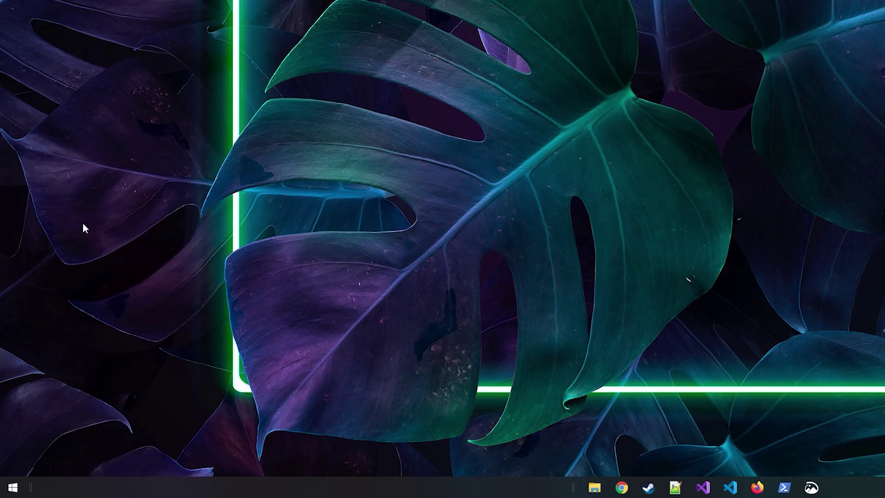
pyautogui.rightClick(513, 486)
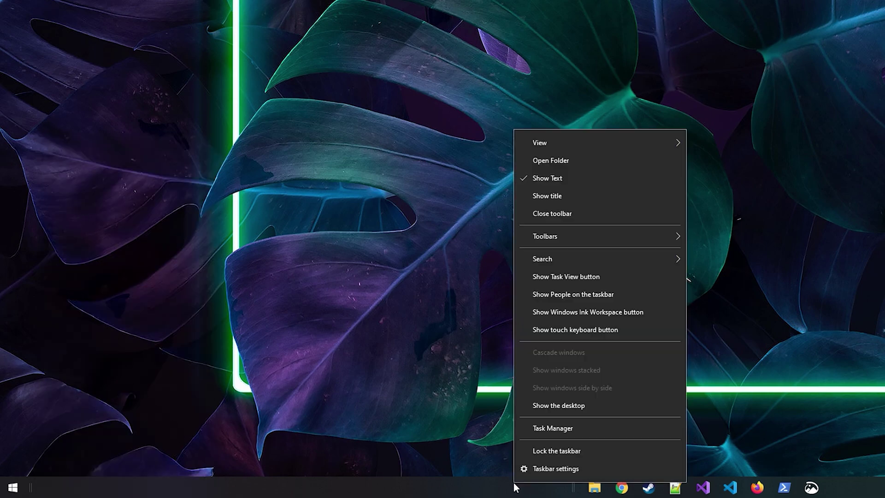
pyautogui.click(561, 452)
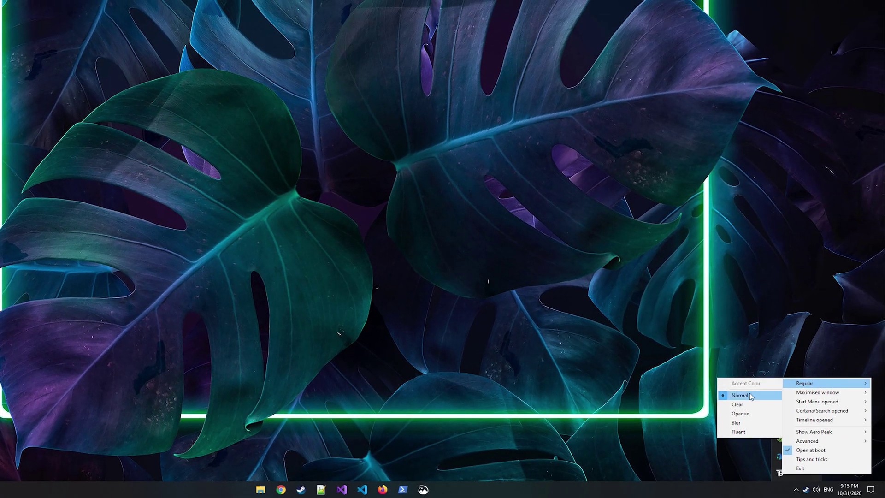
# Set TranslucentTB's Regular taskbar appearance to Clear.
pyautogui.click(743, 406)
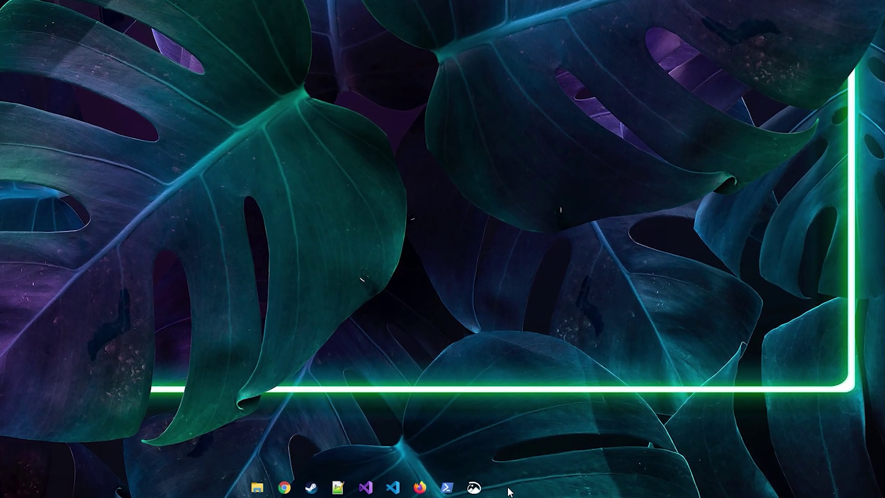
# Unlock the taskbar, shift the toolbar grip right to exactly centre the icons, then relock.
pyautogui.rightClick(449, 491)
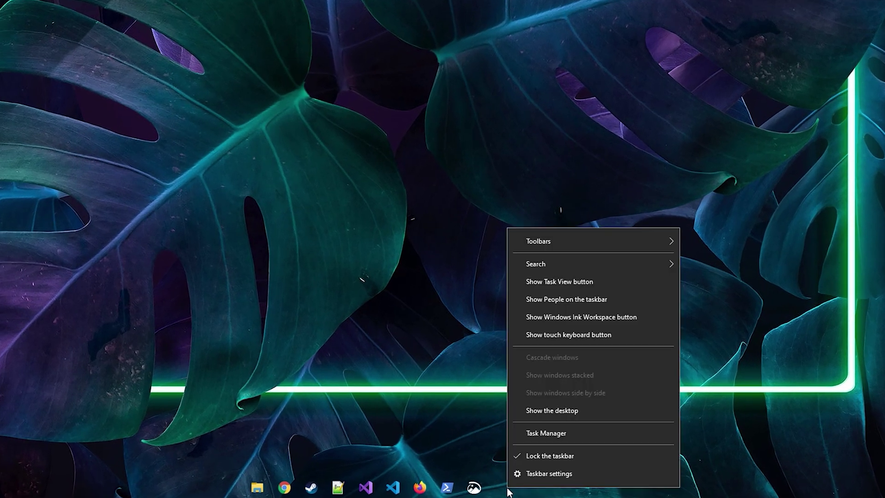
pyautogui.click(549, 456)
pyautogui.moveTo(222, 491); pyautogui.dragTo(271, 490)
pyautogui.rightClick(238, 489)
pyautogui.click(278, 453)
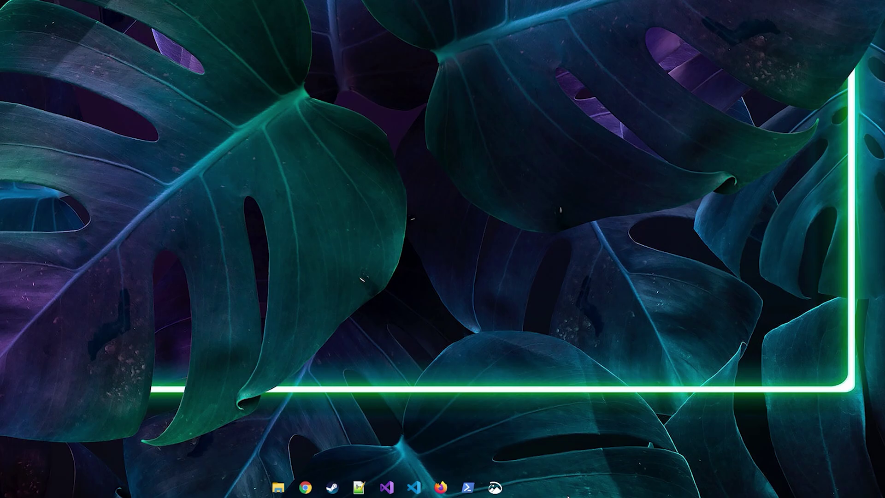